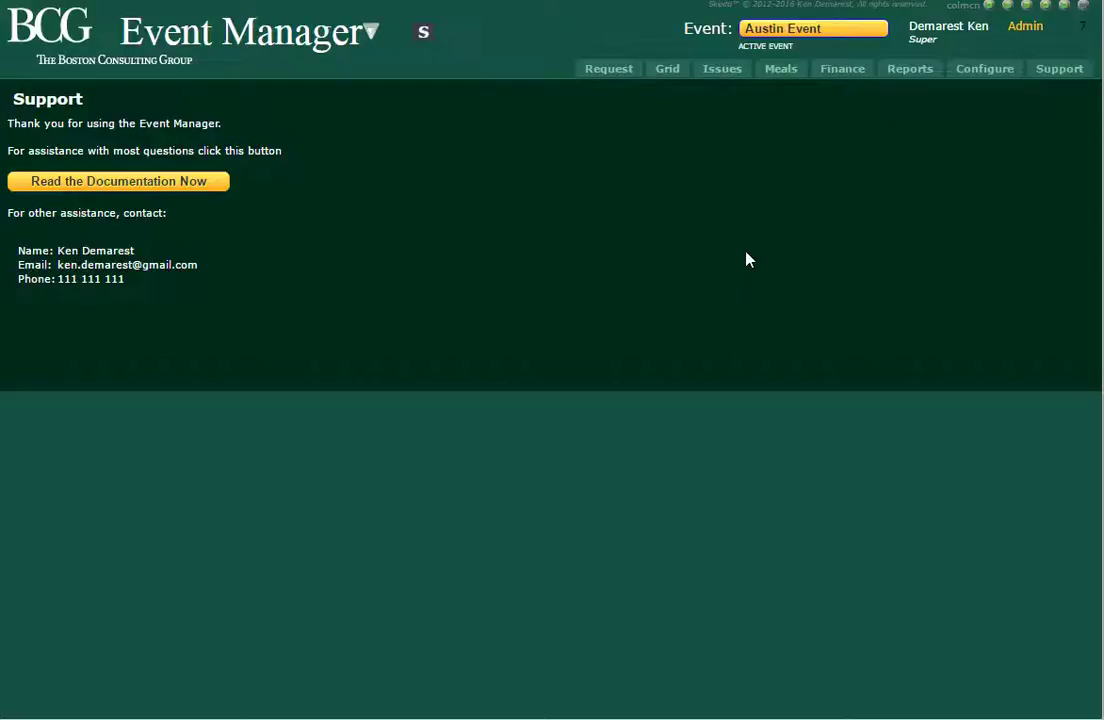
- Open the Westin Lone Star hotel for editing from the hotel configuration
left_click(980, 70)
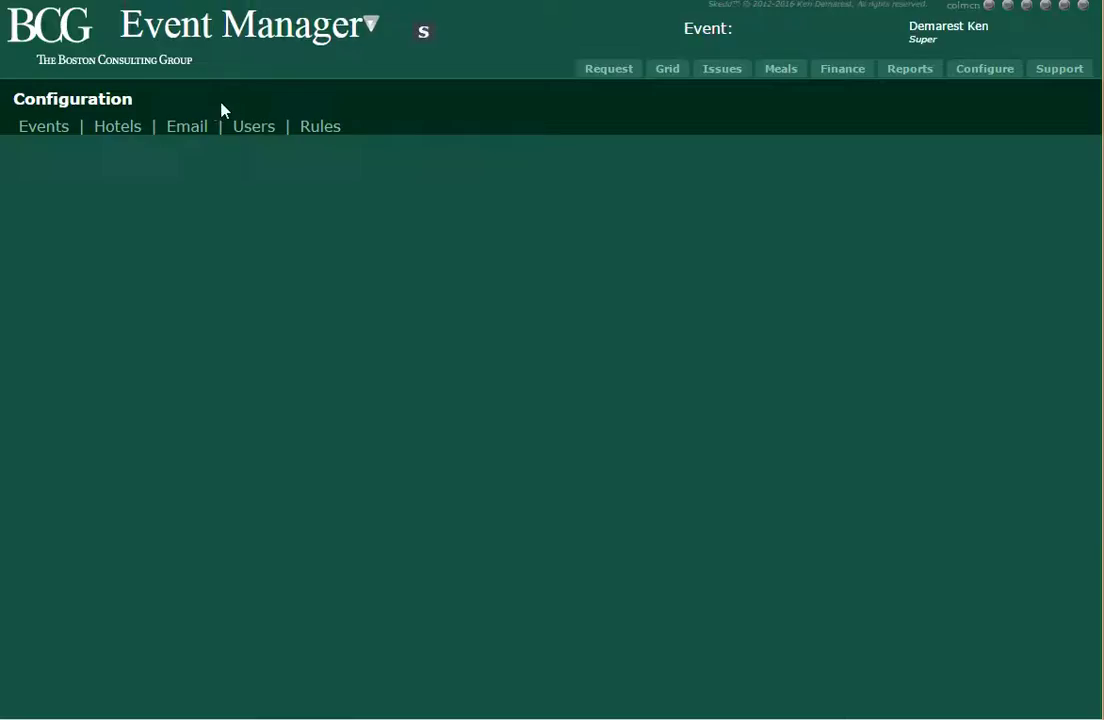
left_click(117, 127)
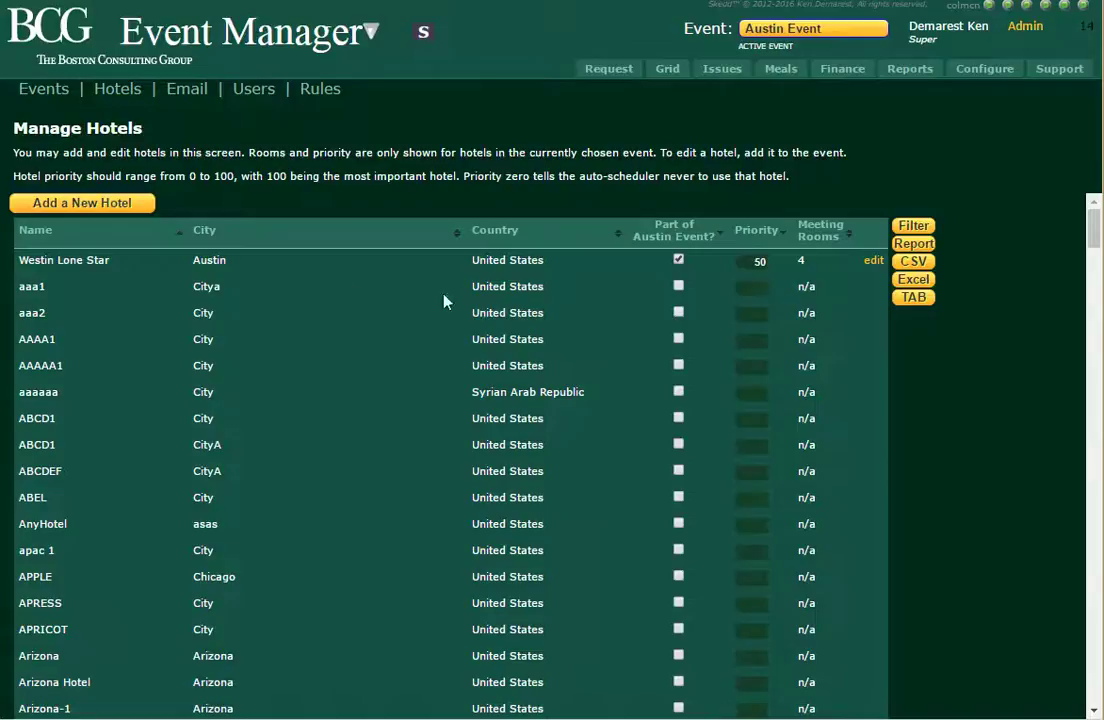
left_click(874, 261)
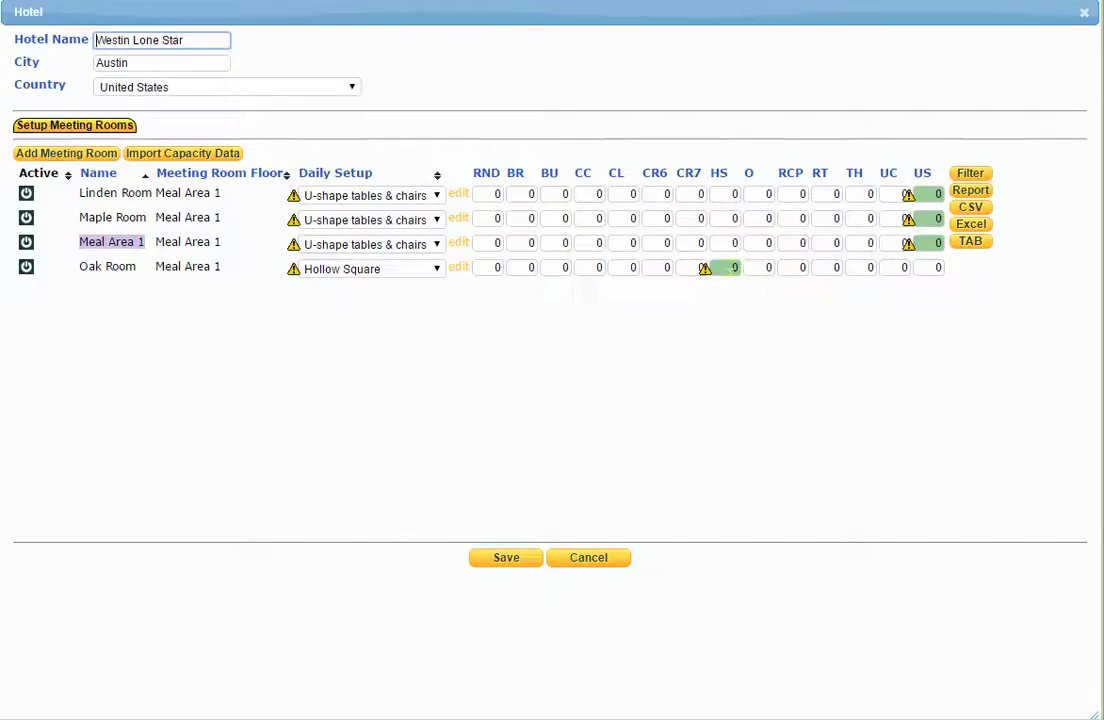
- Set the Oak Room's HS capacity to 55
left_click(733, 267)
double_click(733, 267)
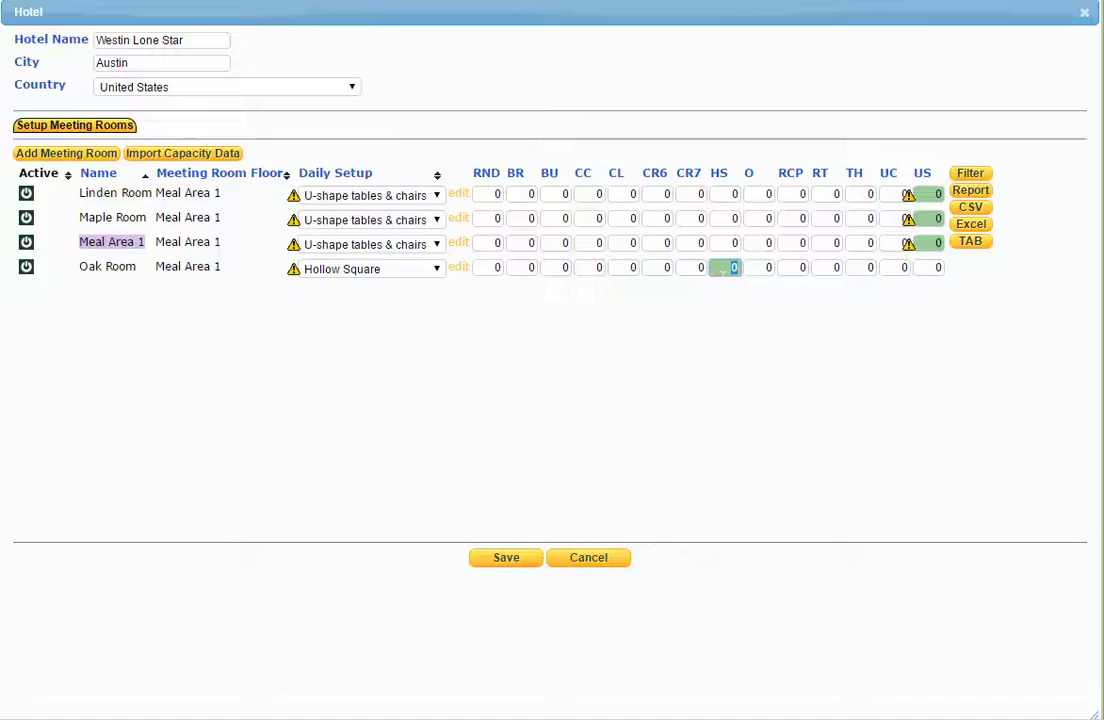
type("55")
left_click(726, 294)
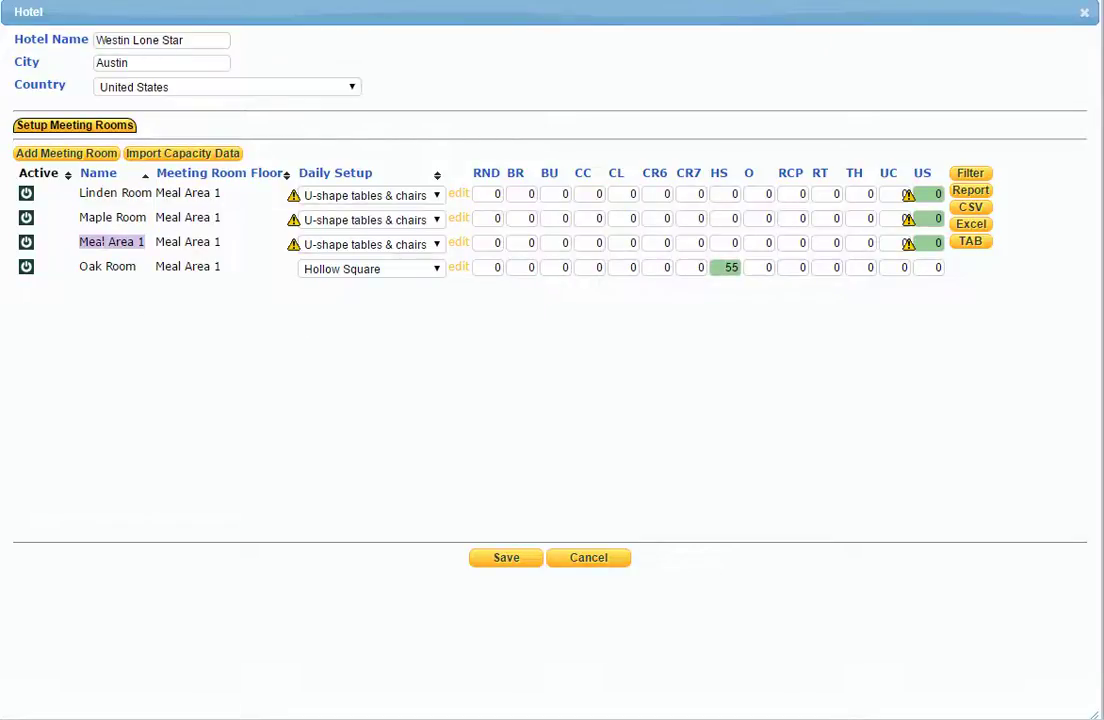
- Start the meeting room capacity import, and copy the capacity table in B2:F6 from the Westin Lone Star Room Capacities spreadsheet in Google Sheets
left_click(183, 155)
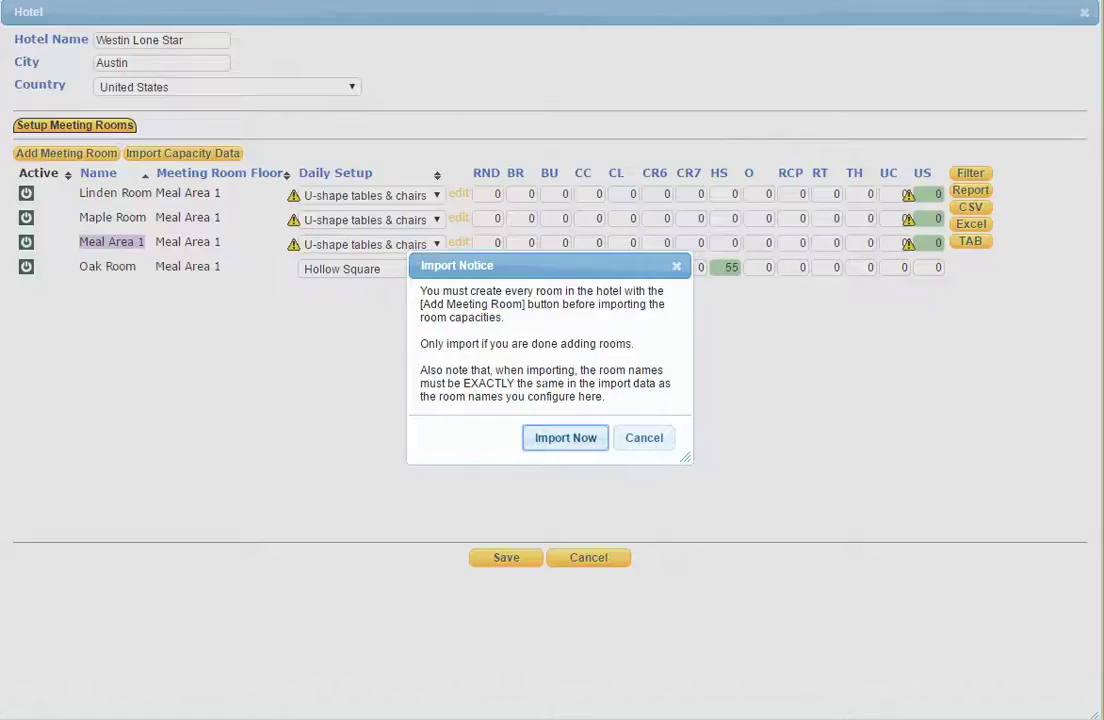
left_click(566, 441)
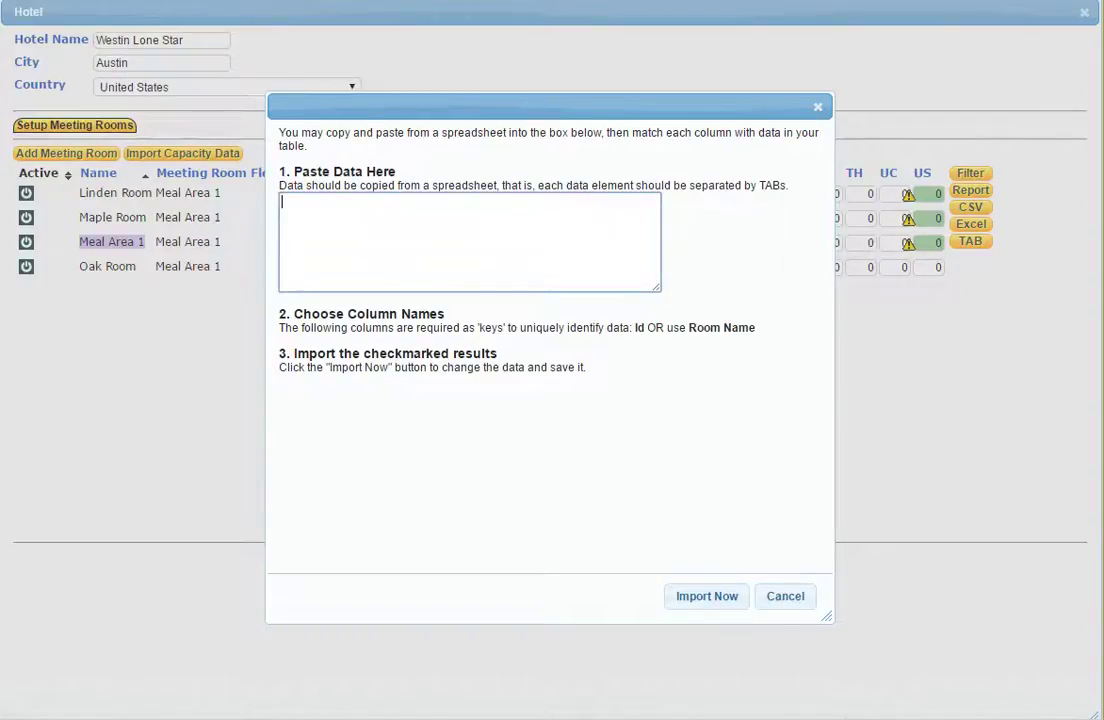
key("alt+Tab")
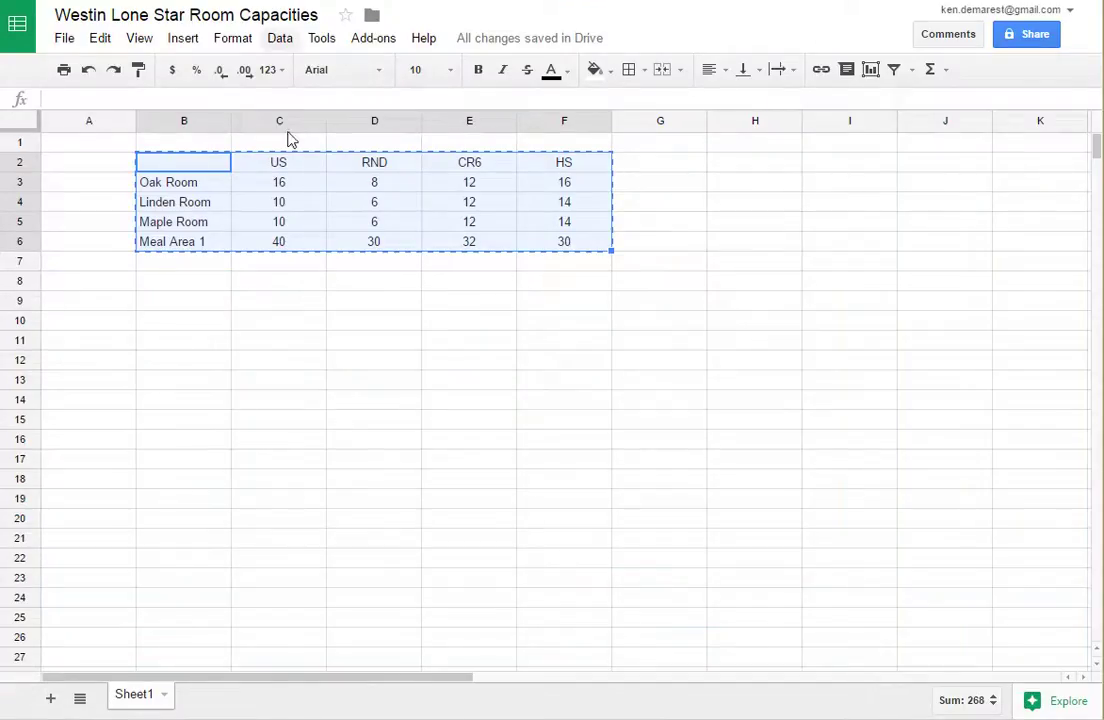
left_click(278, 302)
left_click_drag(183, 162, 578, 247)
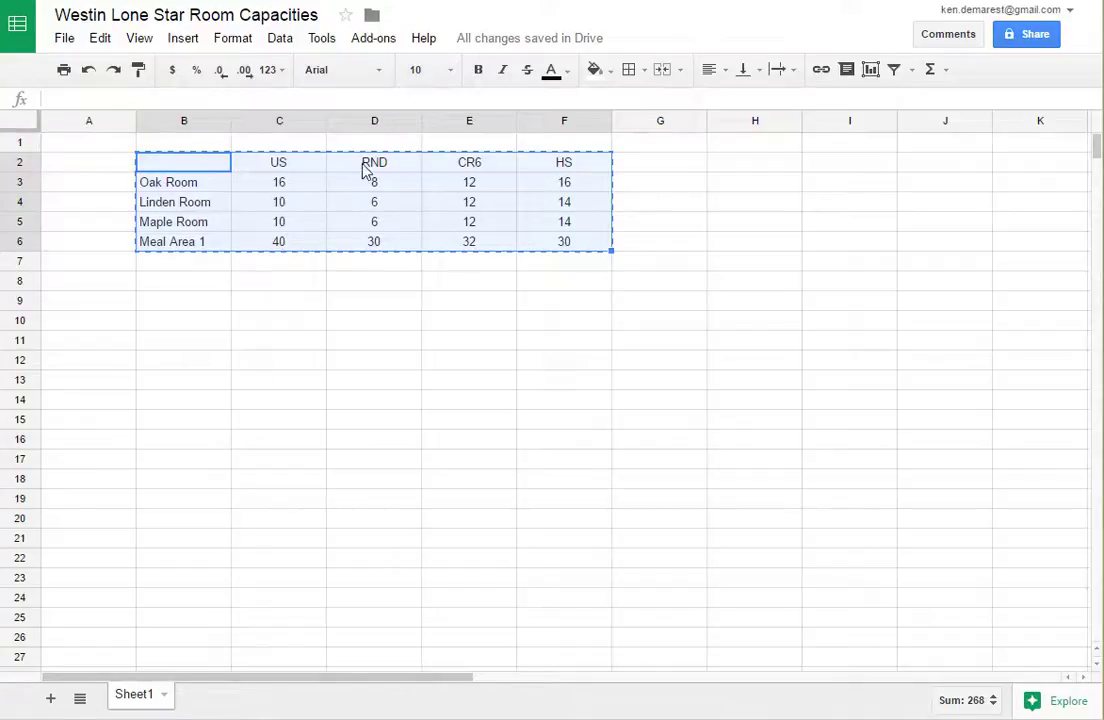
right_click(308, 170)
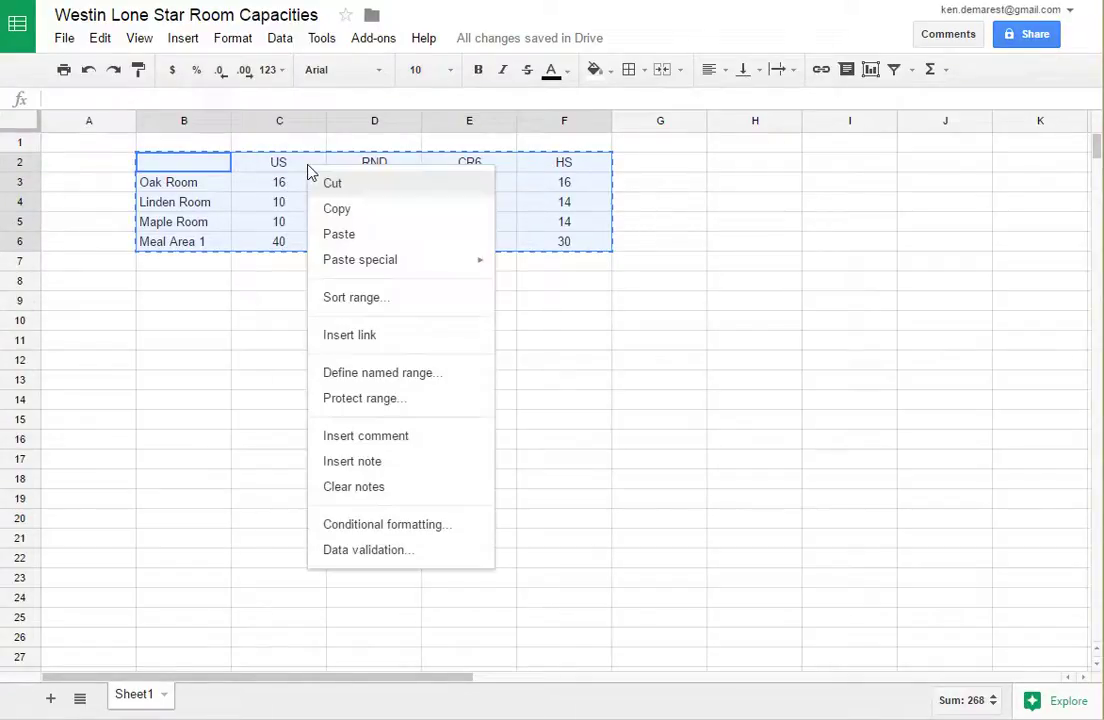
left_click(340, 212)
- Switch back to Event Manager and paste the copied capacity table into the import data box
key("alt+Tab")
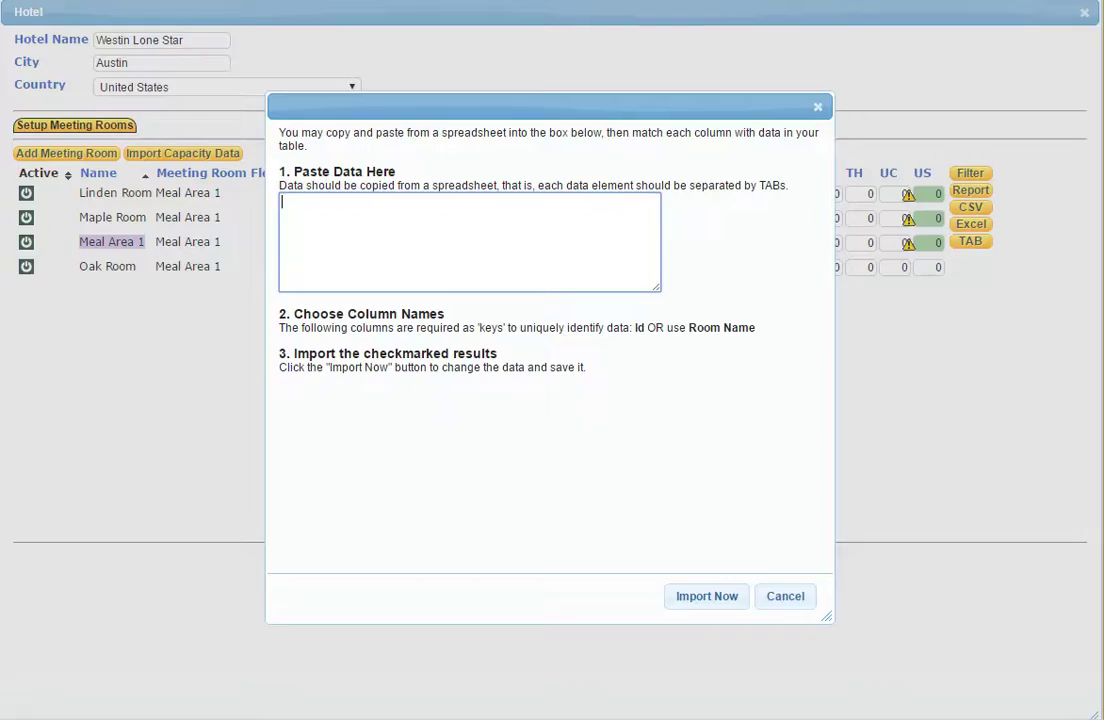
right_click(337, 232)
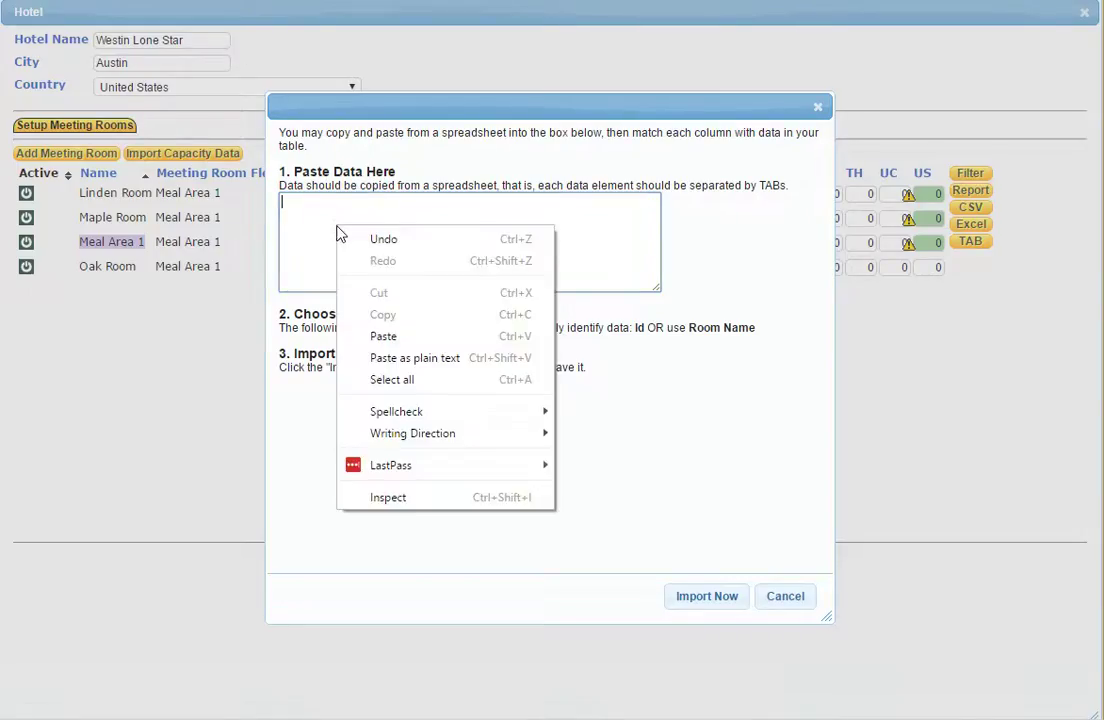
left_click(383, 337)
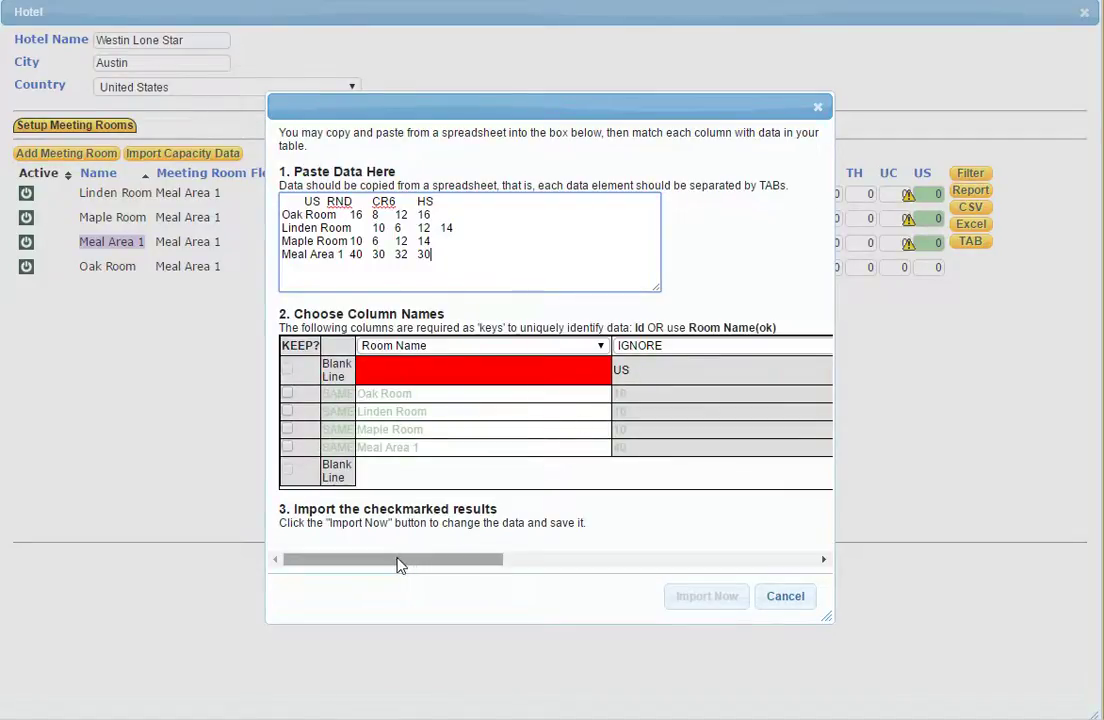
- Match the US and RND columns of the pasted data to the US and RND fields
left_click_drag(399, 563, 480, 562)
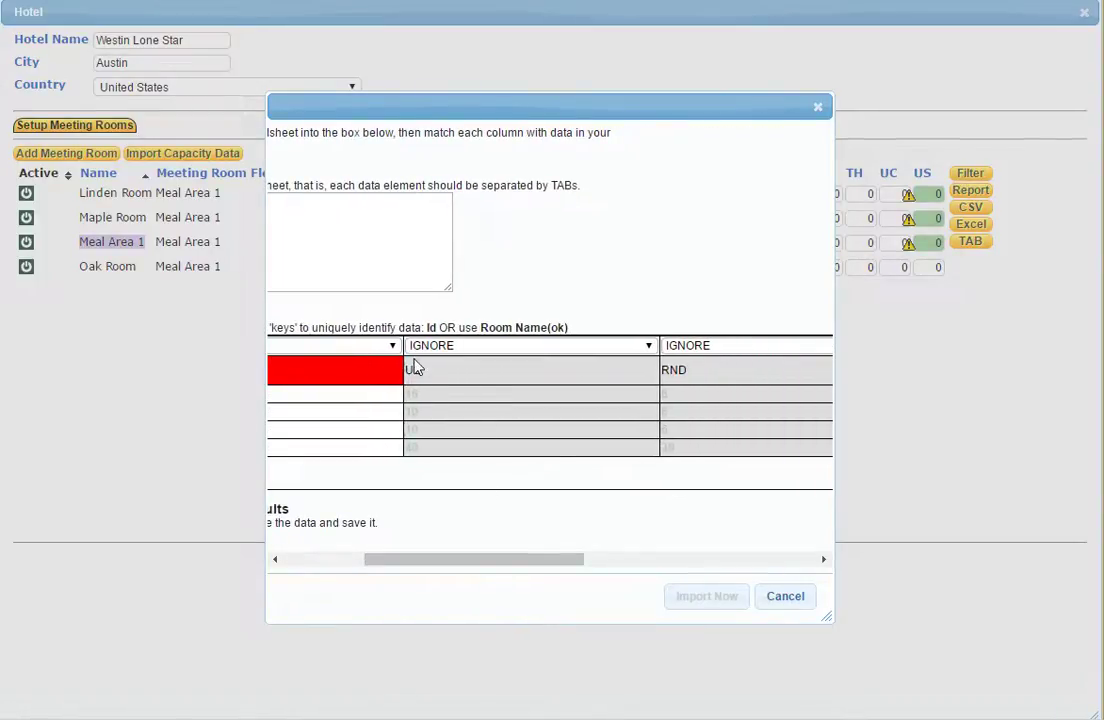
left_click(648, 348)
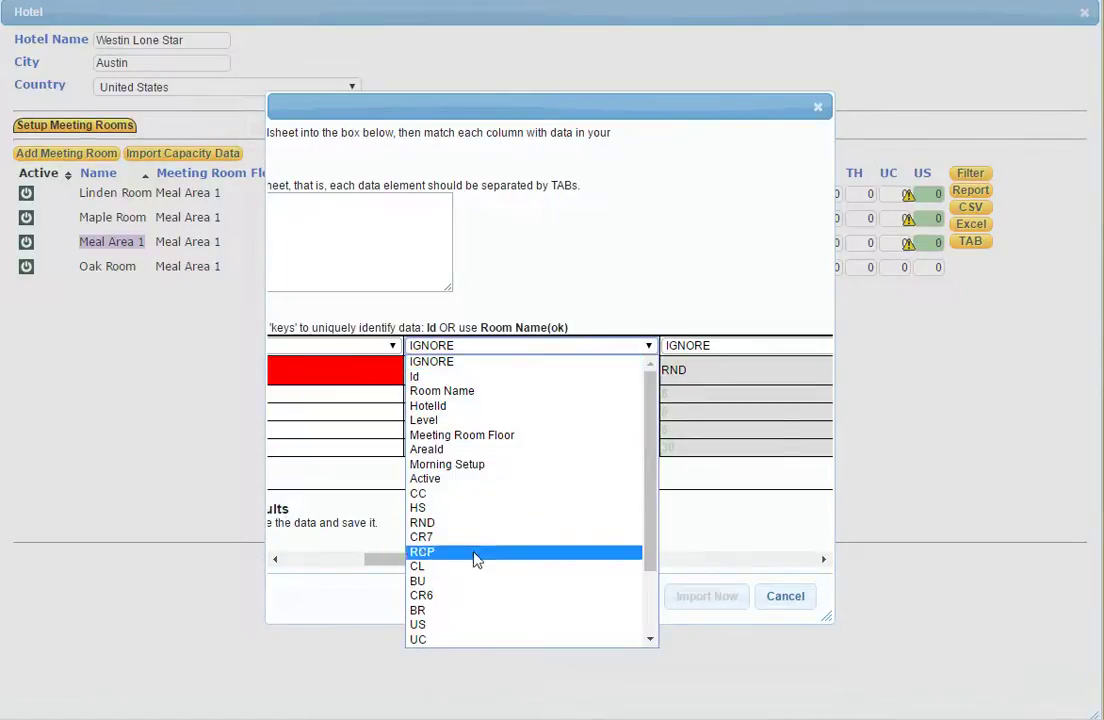
left_click(419, 625)
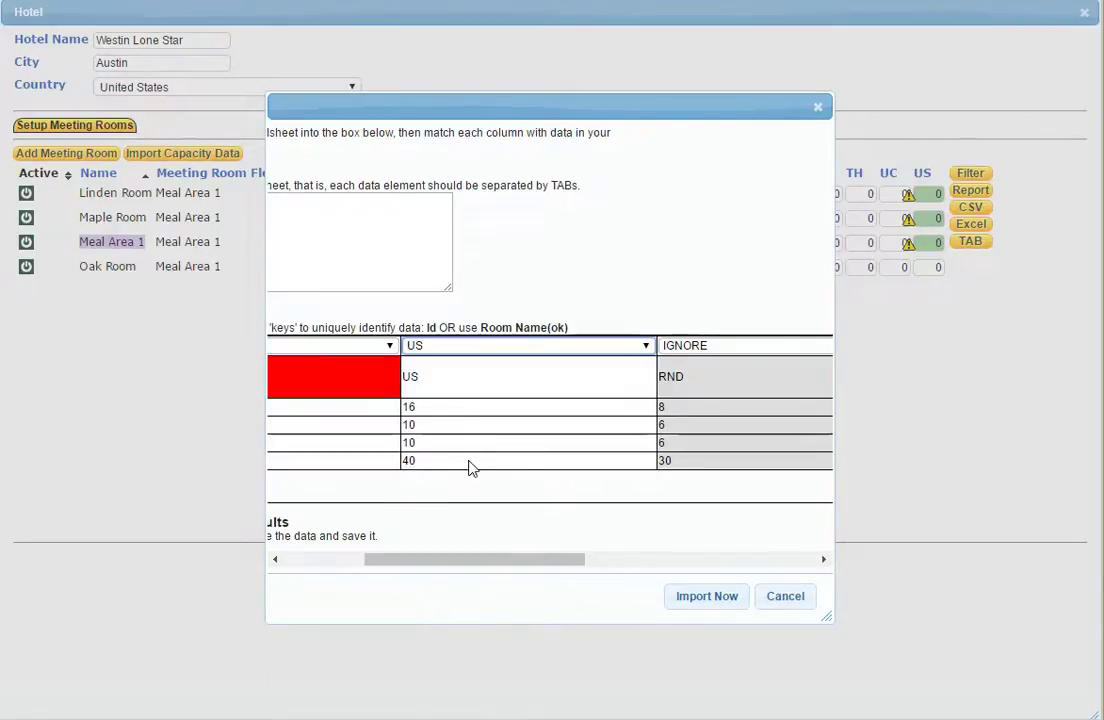
left_click_drag(446, 567, 549, 566)
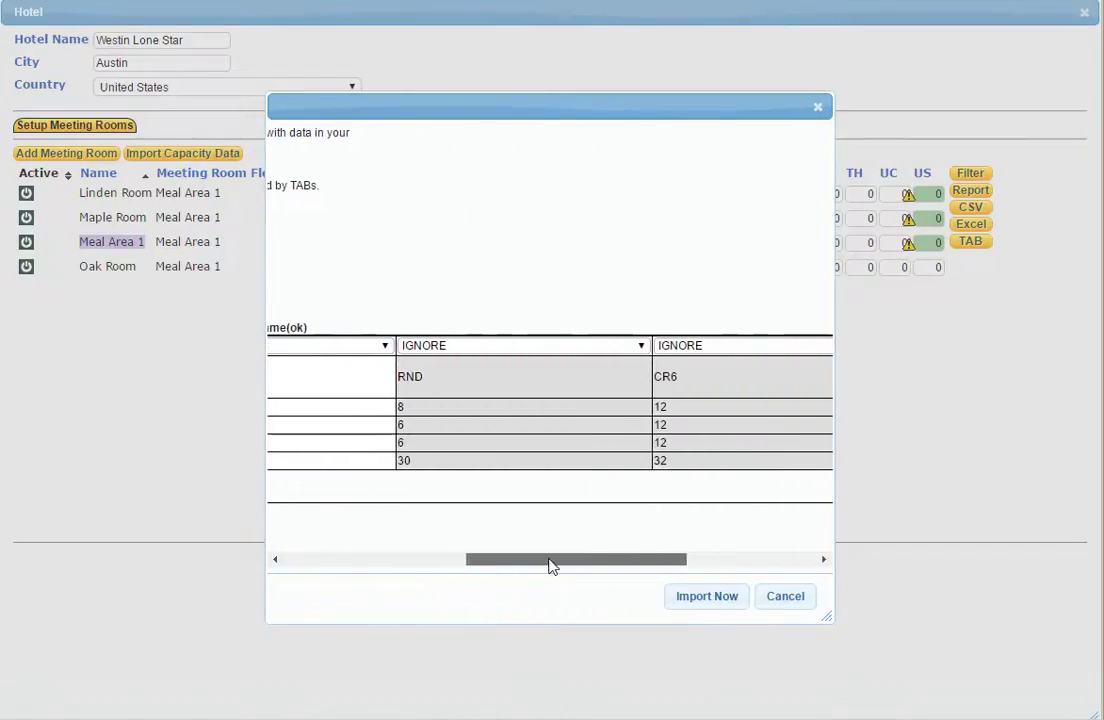
left_click(640, 349)
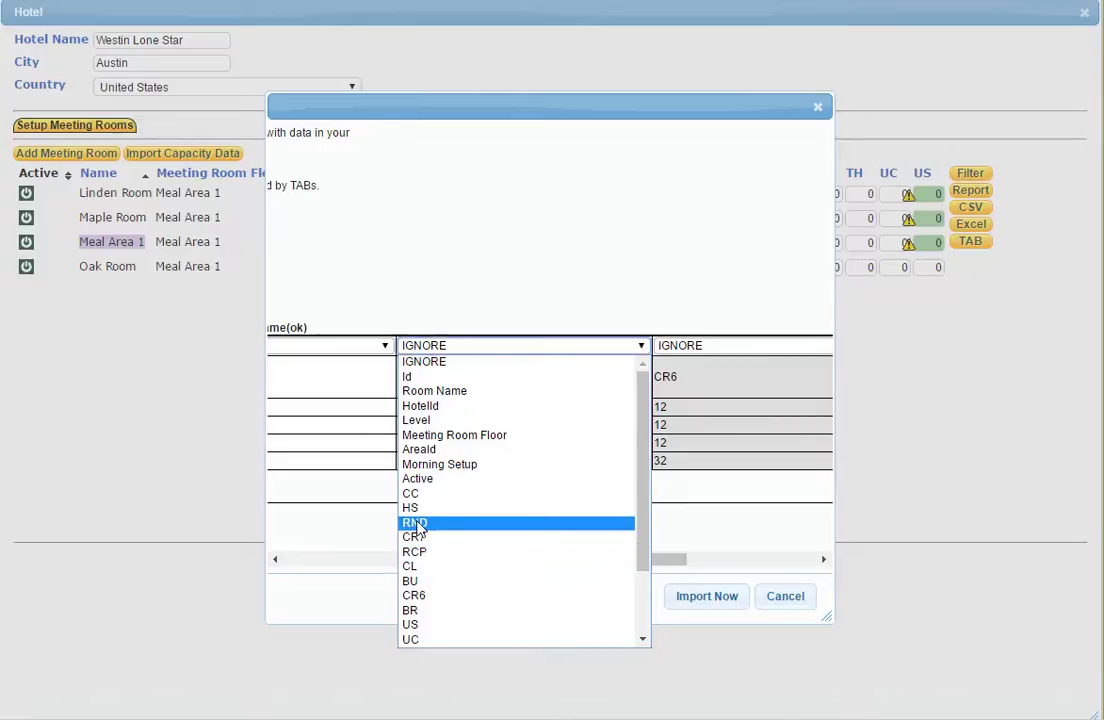
left_click(415, 523)
- Match the CR6 and HS columns of the pasted data to the CR6 and HS fields
left_click_drag(490, 562, 590, 572)
left_click(655, 346)
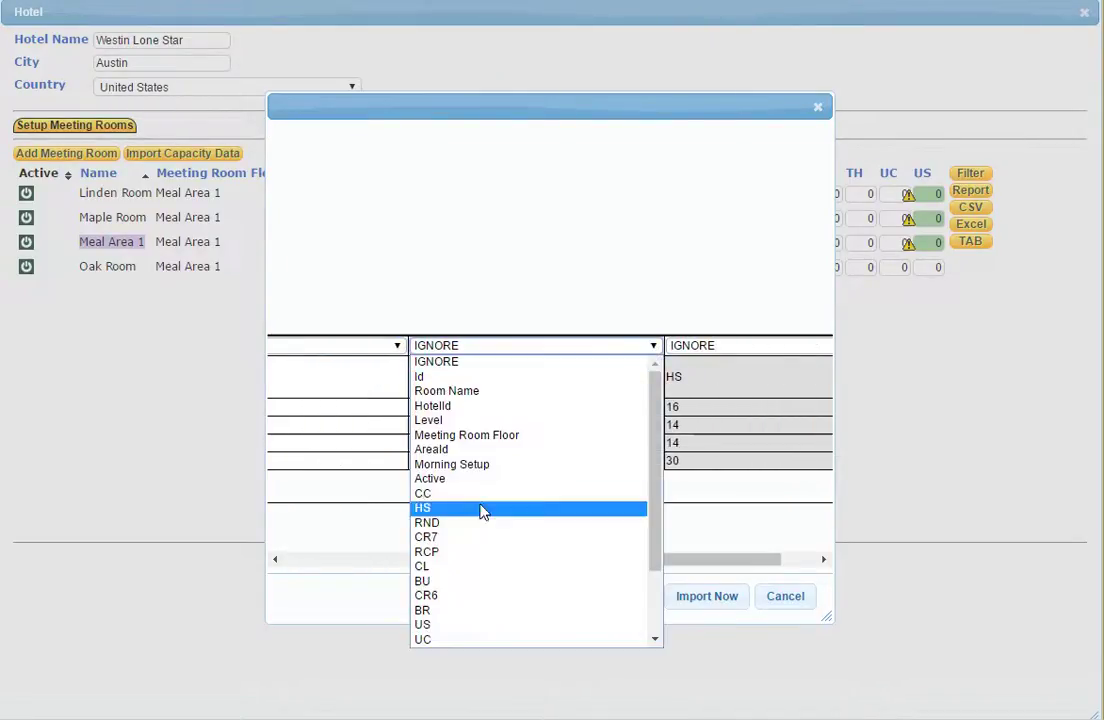
left_click(428, 595)
left_click_drag(584, 562, 673, 565)
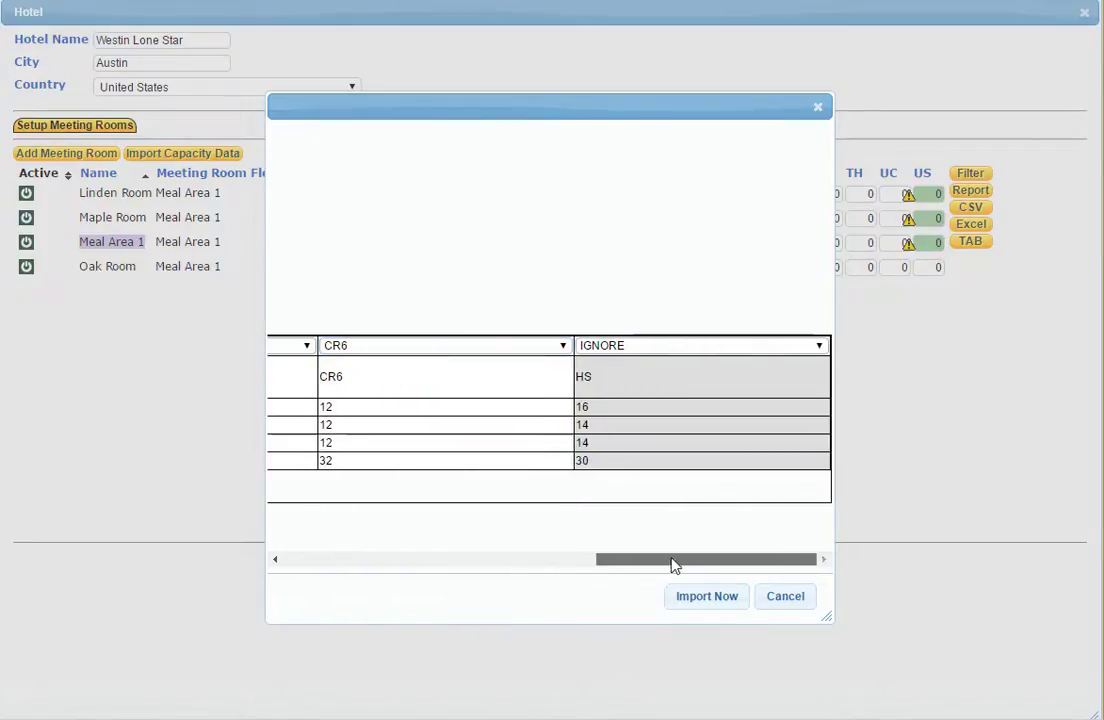
left_click(820, 347)
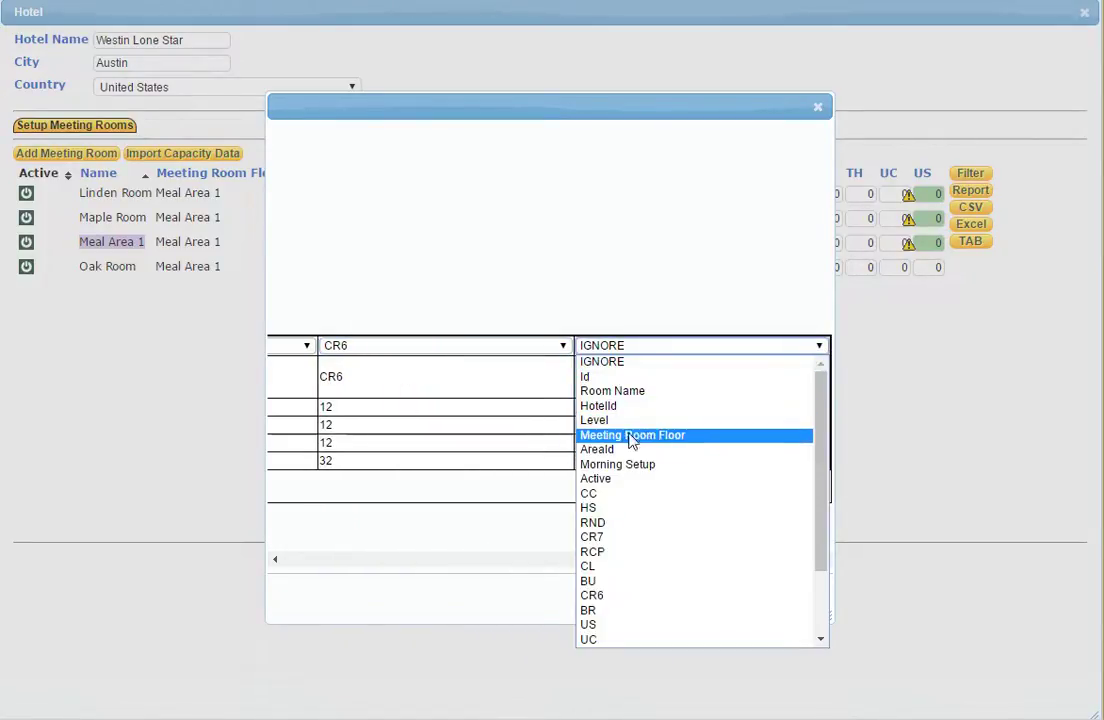
left_click(590, 508)
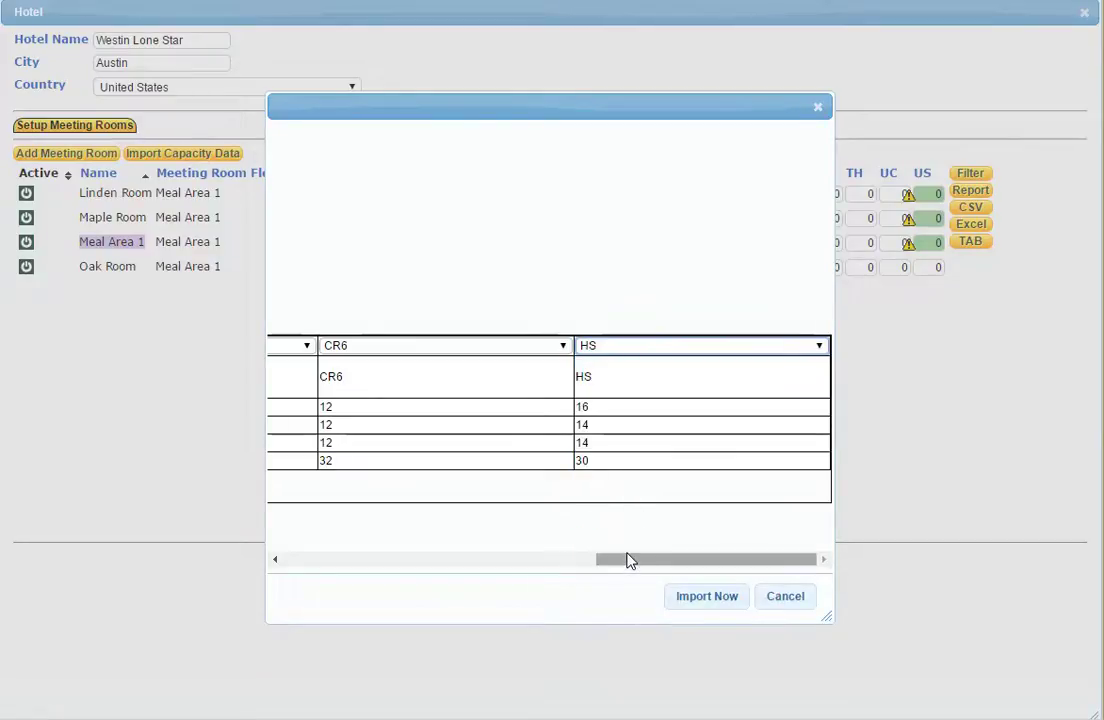
- Exclude the Linden Room row from the import and include it again
left_click_drag(629, 560, 267, 563)
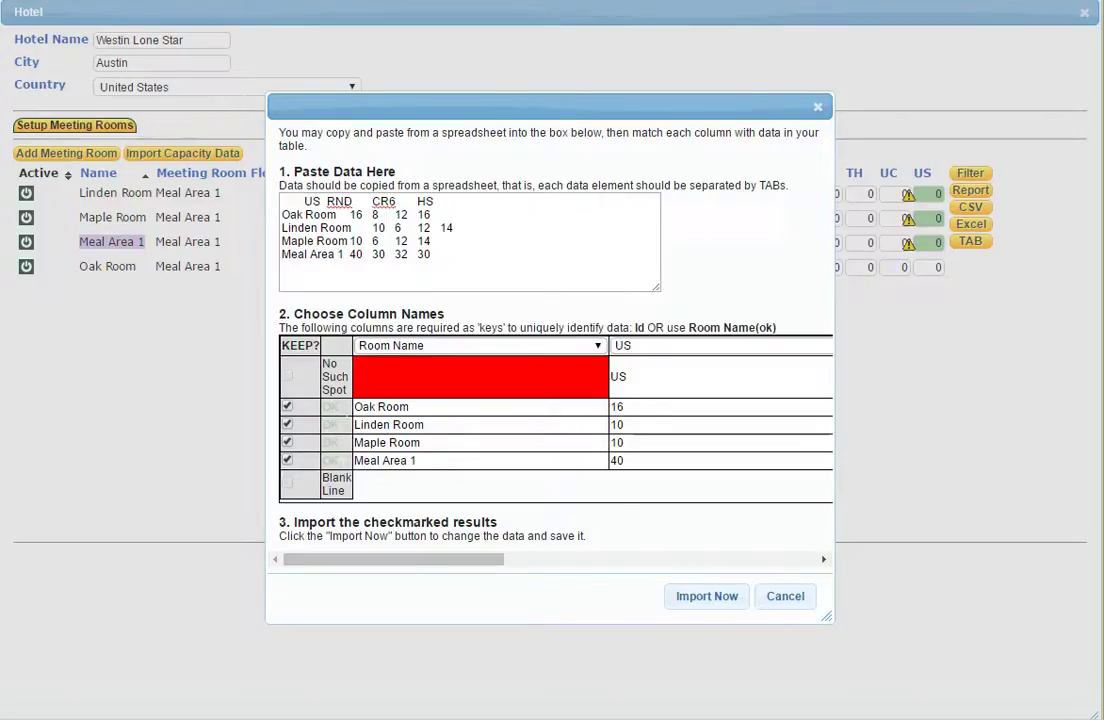
left_click(287, 424)
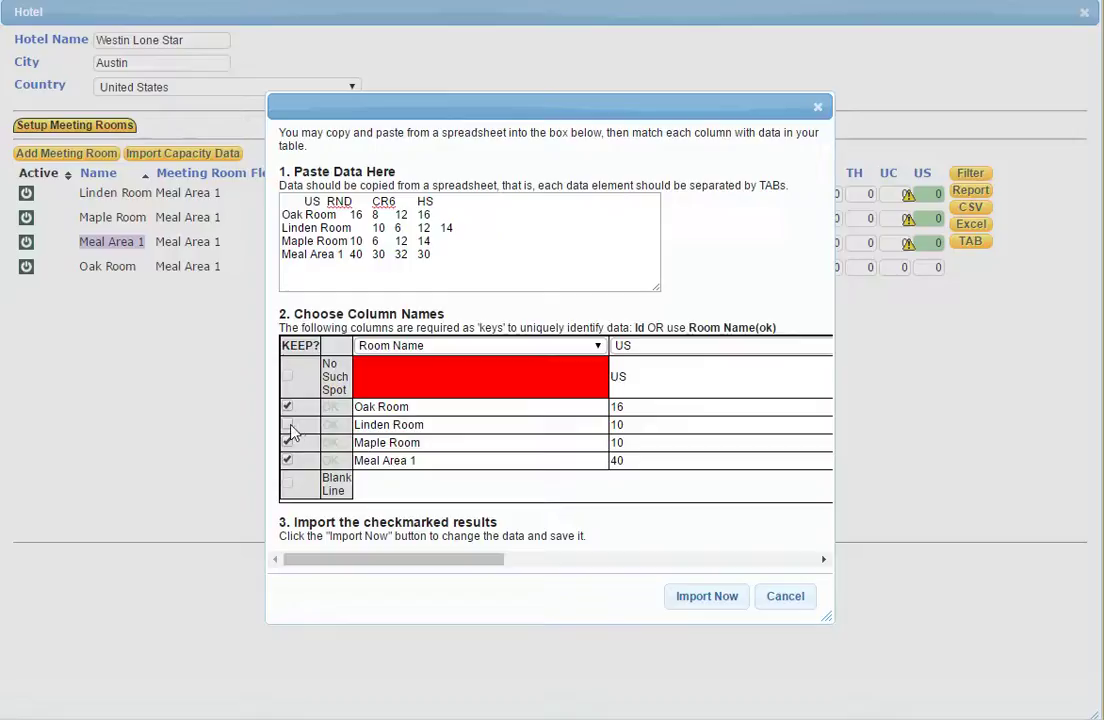
left_click(288, 425)
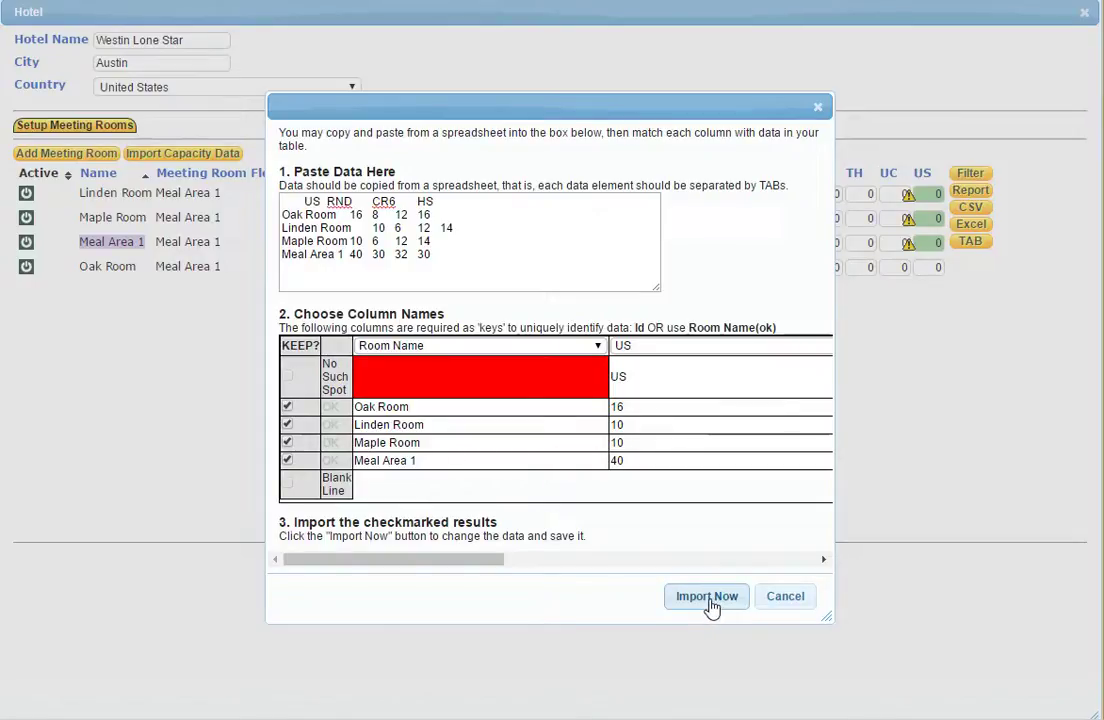
- Import the checkmarked room capacity rows and save the hotel
left_click_drag(752, 119, 548, 109)
left_click_drag(460, 120, 500, 120)
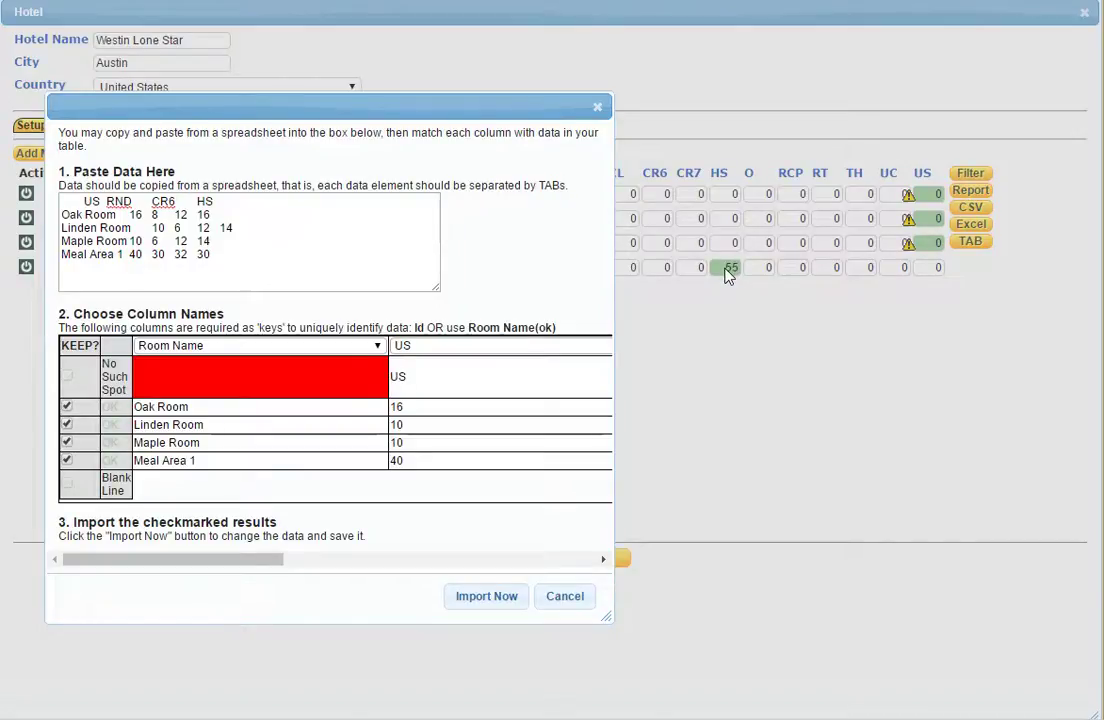
left_click(489, 597)
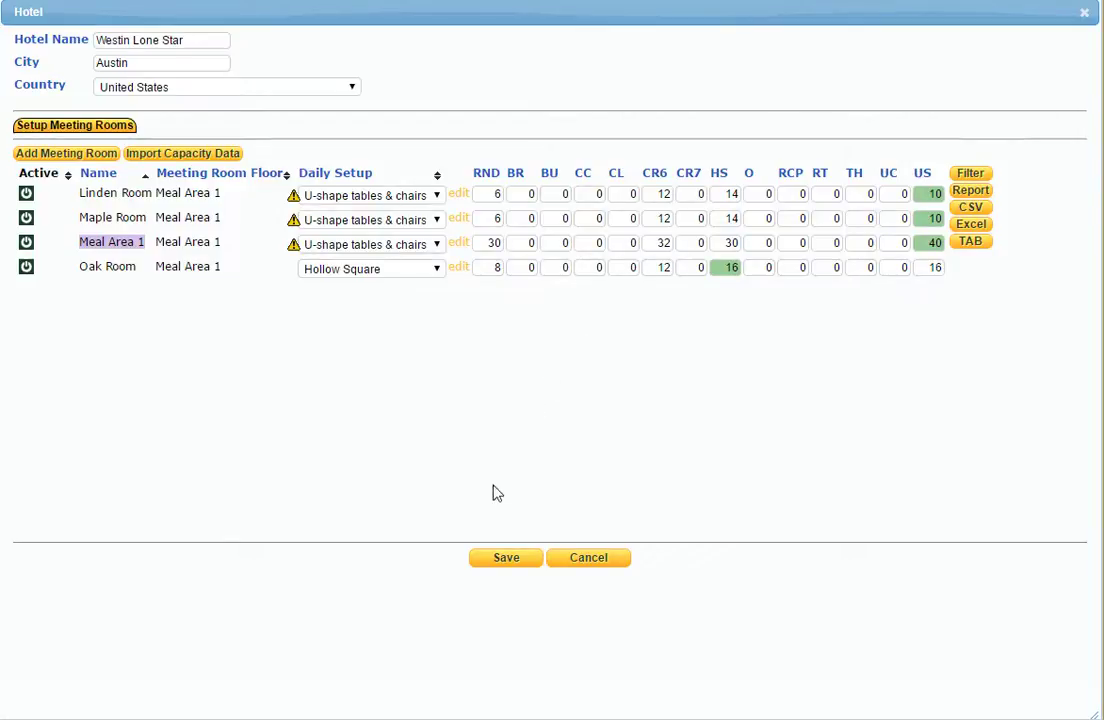
left_click(506, 560)
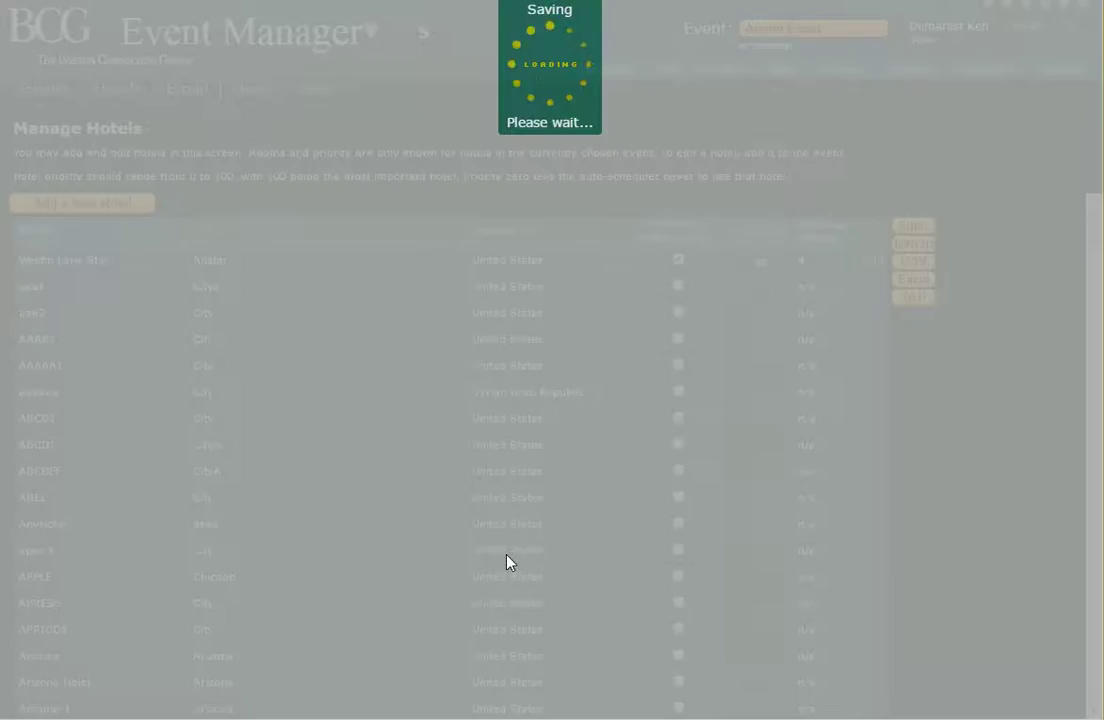